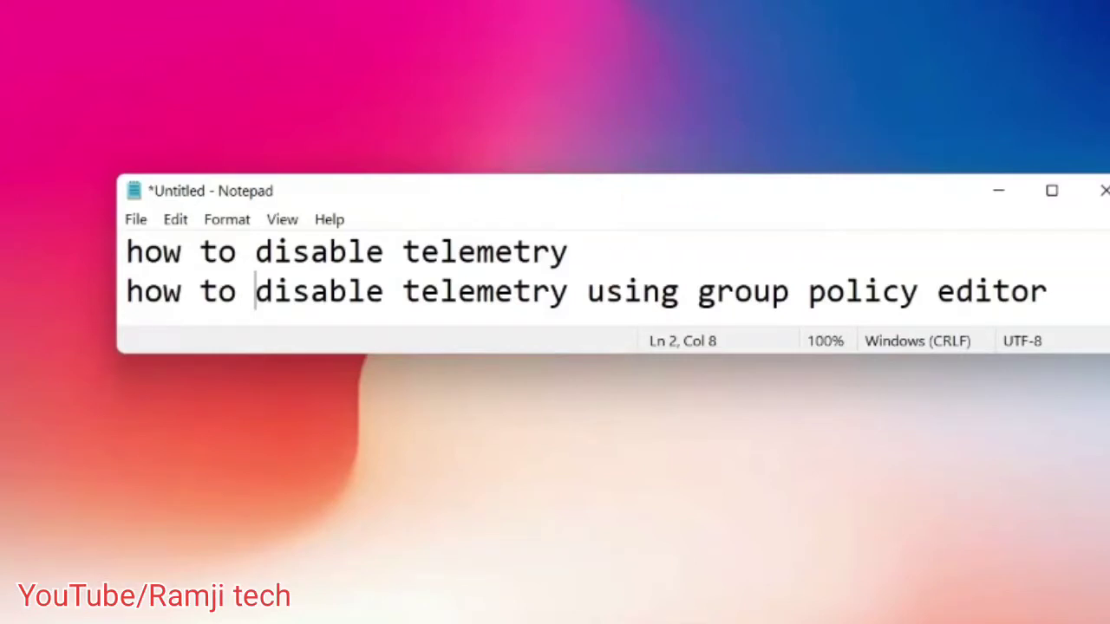
Highlight the words "group policy editor" in the note's second line, clear the highlight, and minimize the Notepad window
left_click(697, 291)
key("shift+End")
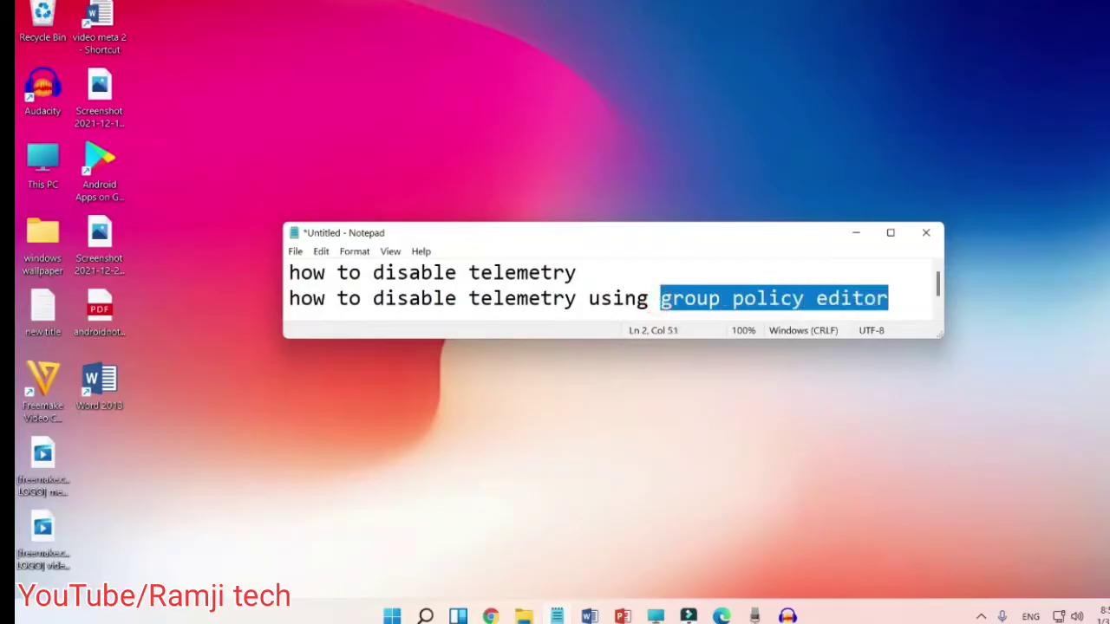
left_click(917, 302)
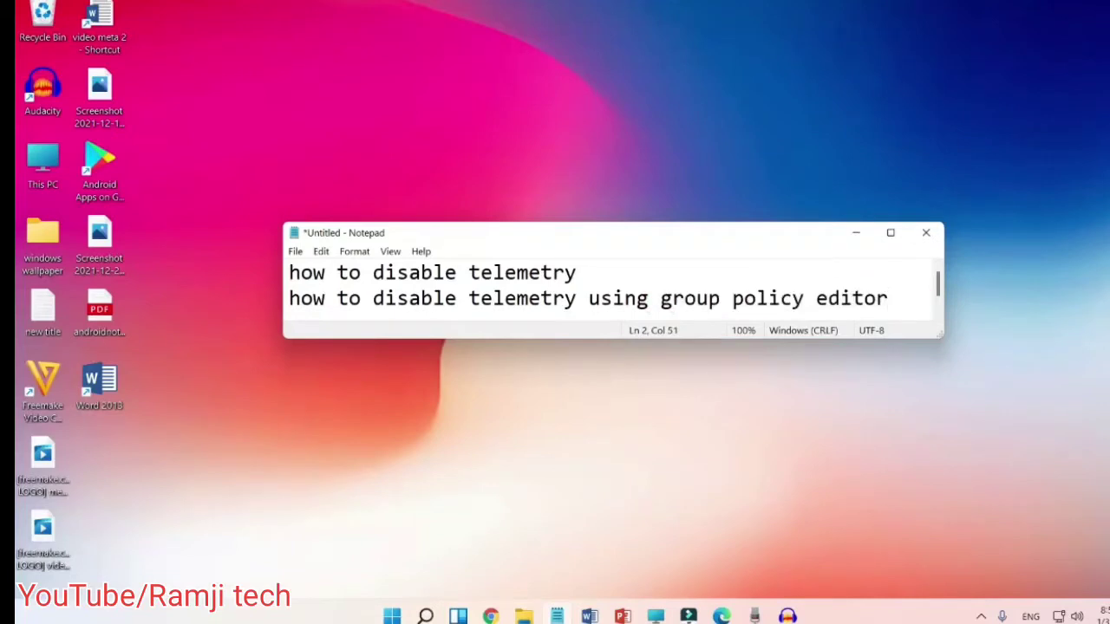
left_click(855, 233)
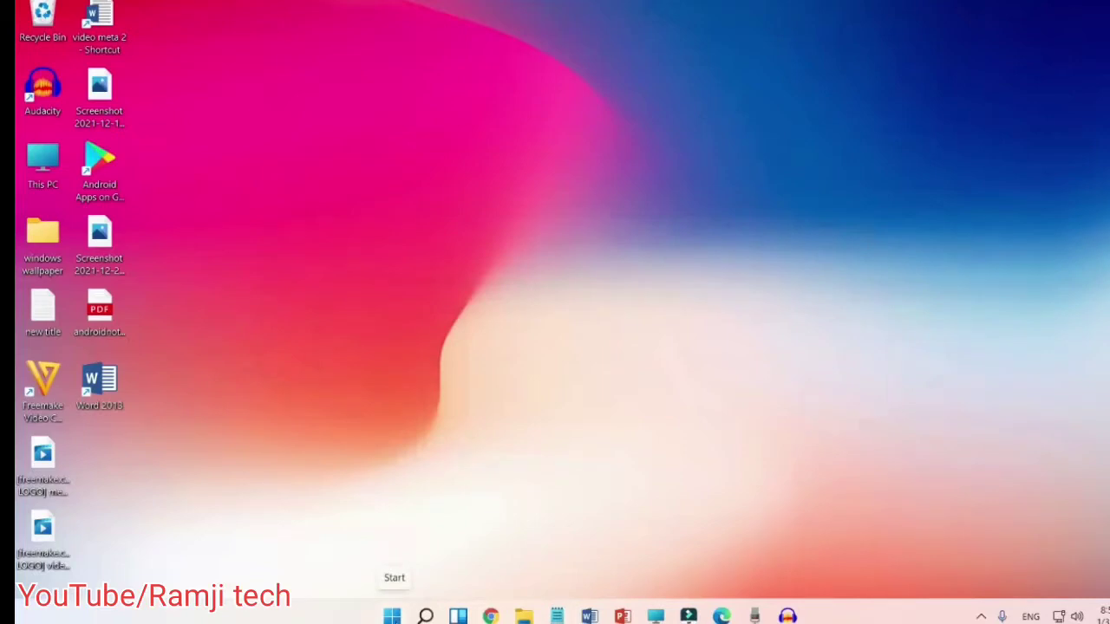
Open Privacy & security in Windows Settings and review the diagnostic data and feedback options
left_click(392, 614)
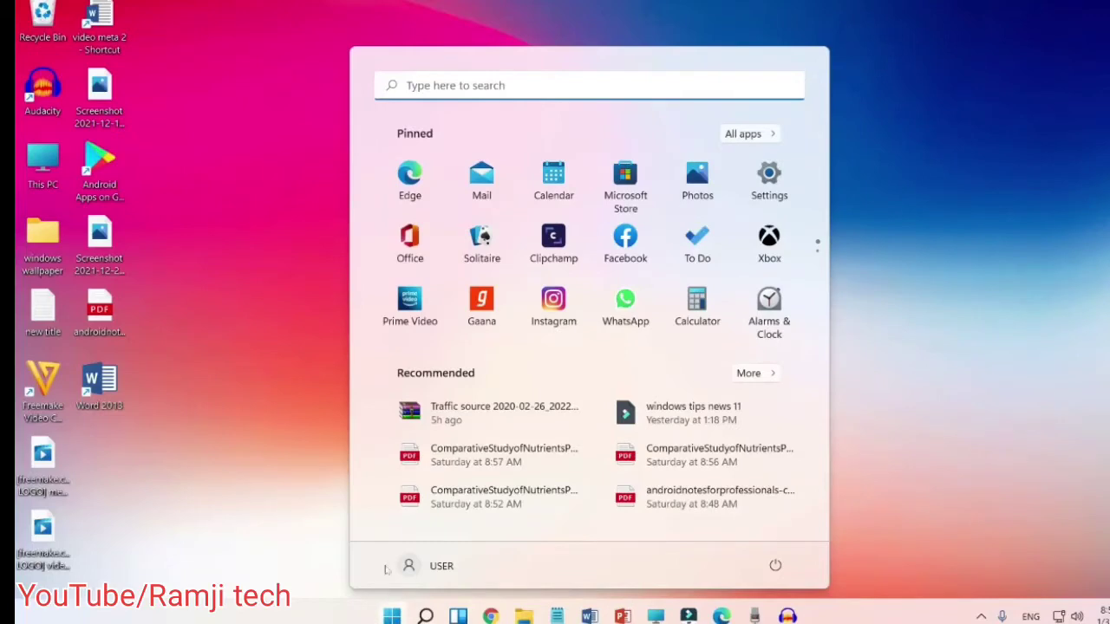
left_click(771, 192)
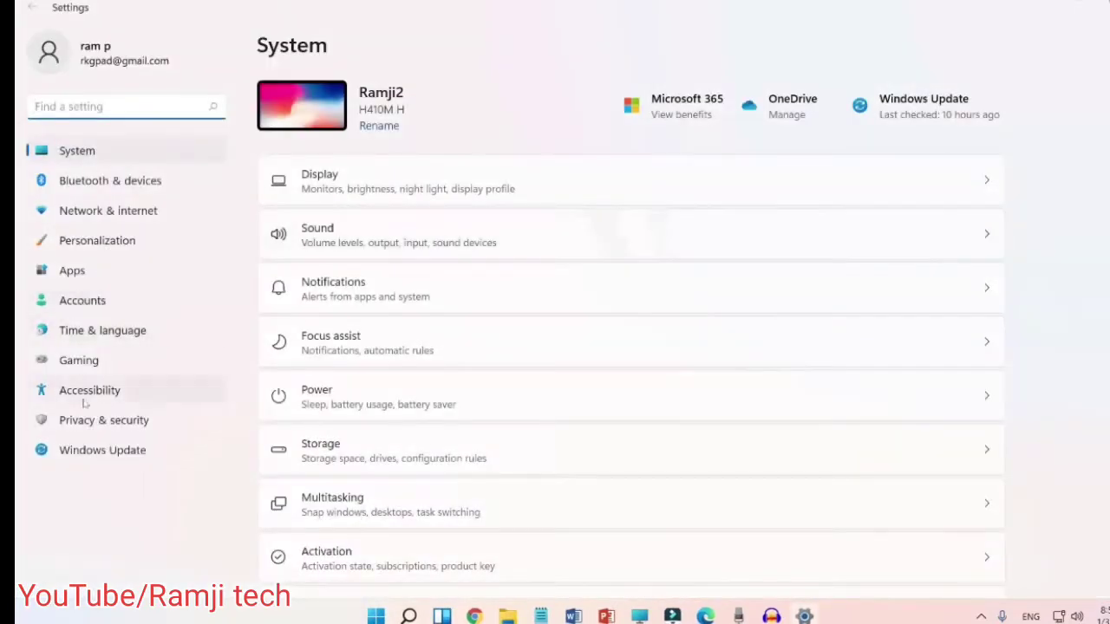
left_click(160, 427)
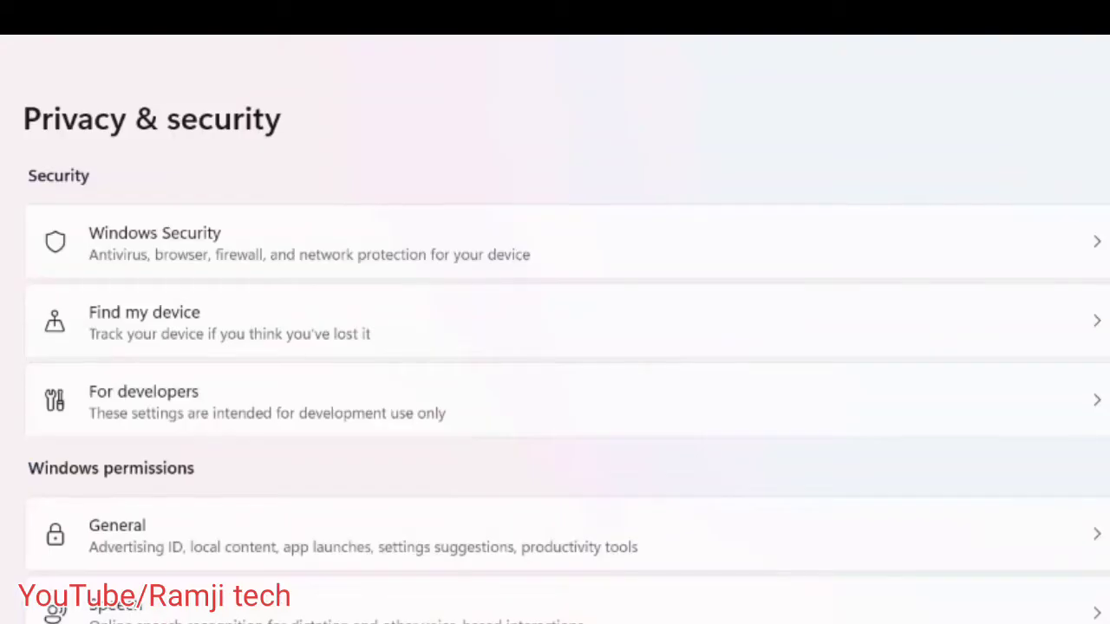
left_click(555, 623)
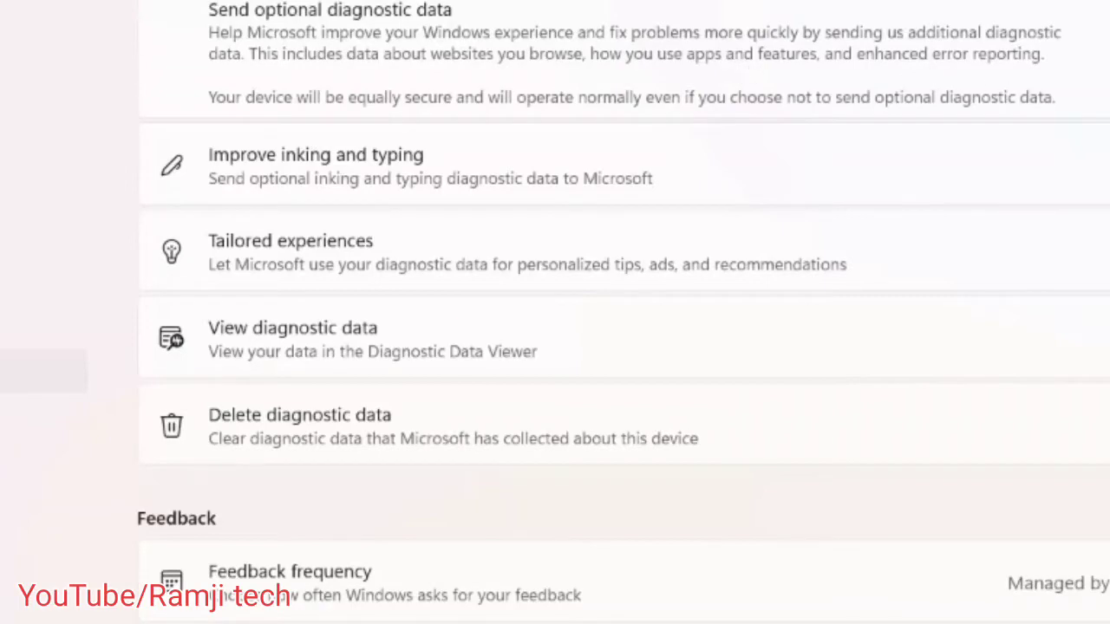
scroll(963, 172, "up", 3)
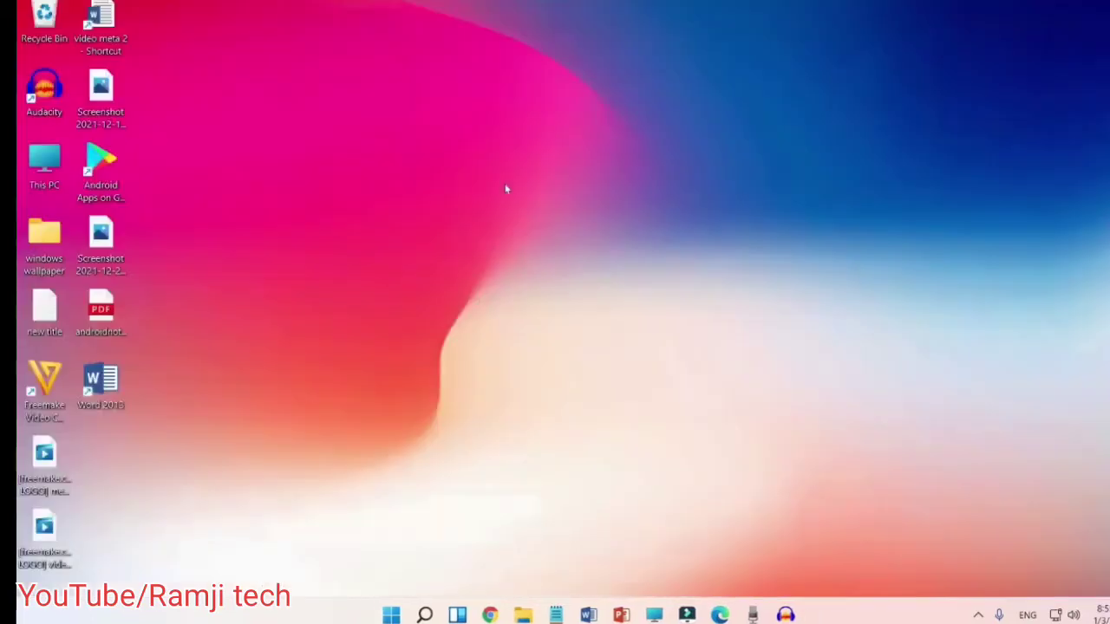
right_click(505, 185)
left_click(595, 255)
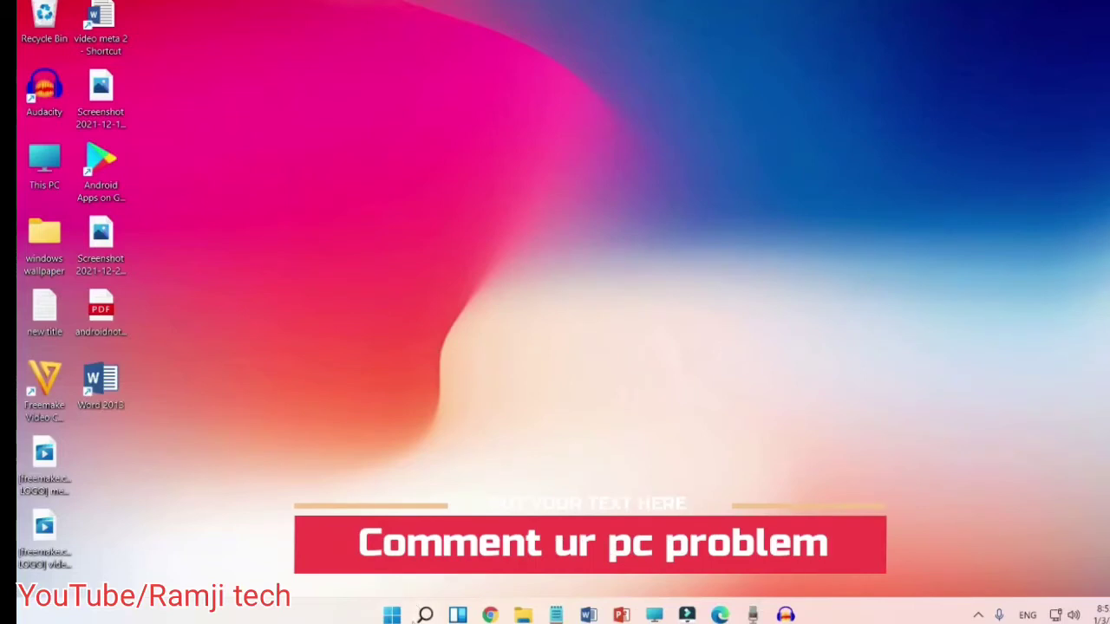
Run gpedit.msc to open the Local Group Policy Editor and move its window fully into view
left_click(422, 612)
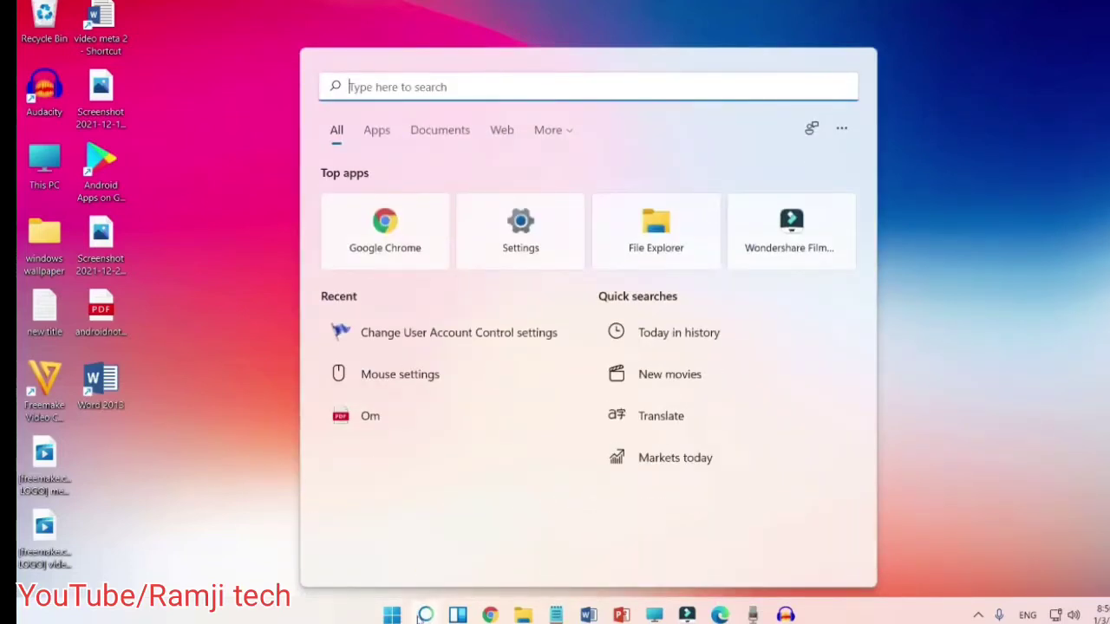
key("super+r")
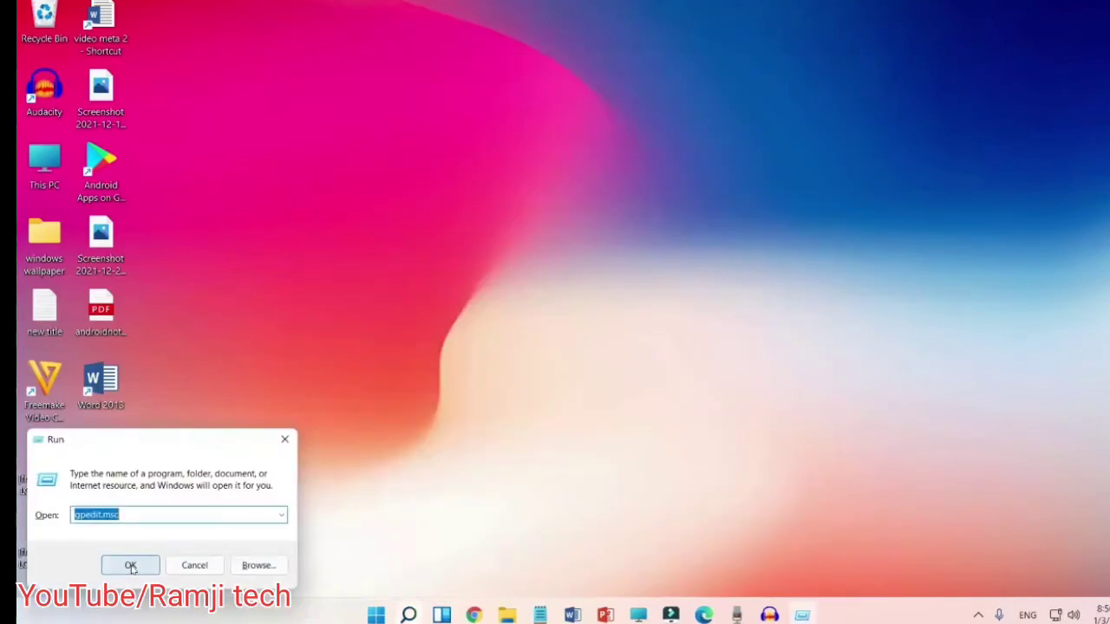
left_click_drag(211, 439, 535, 168)
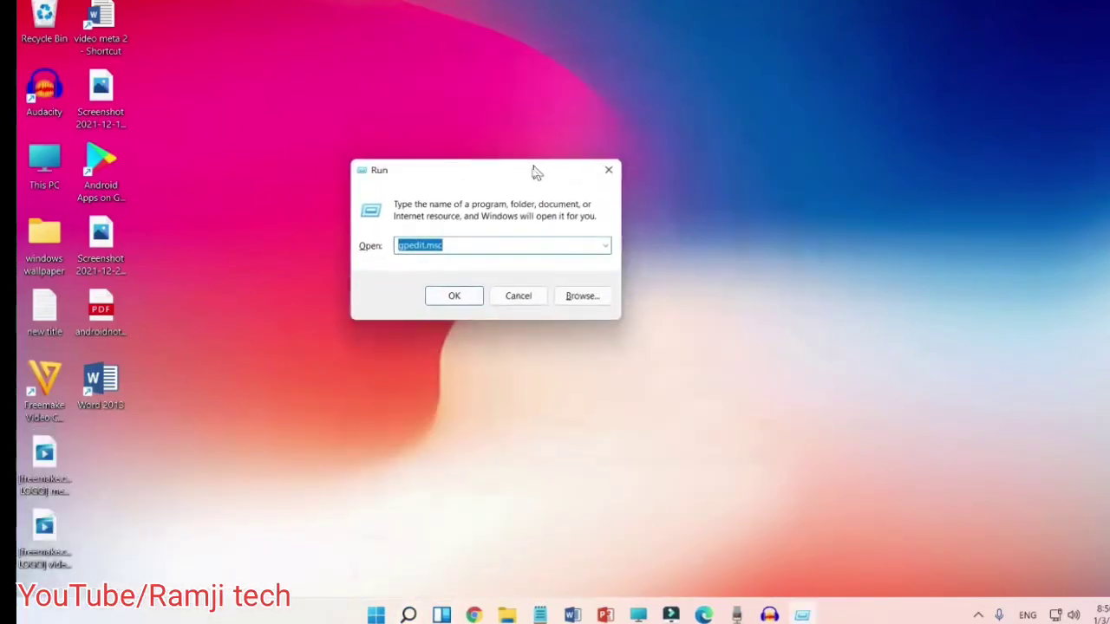
left_click(514, 247)
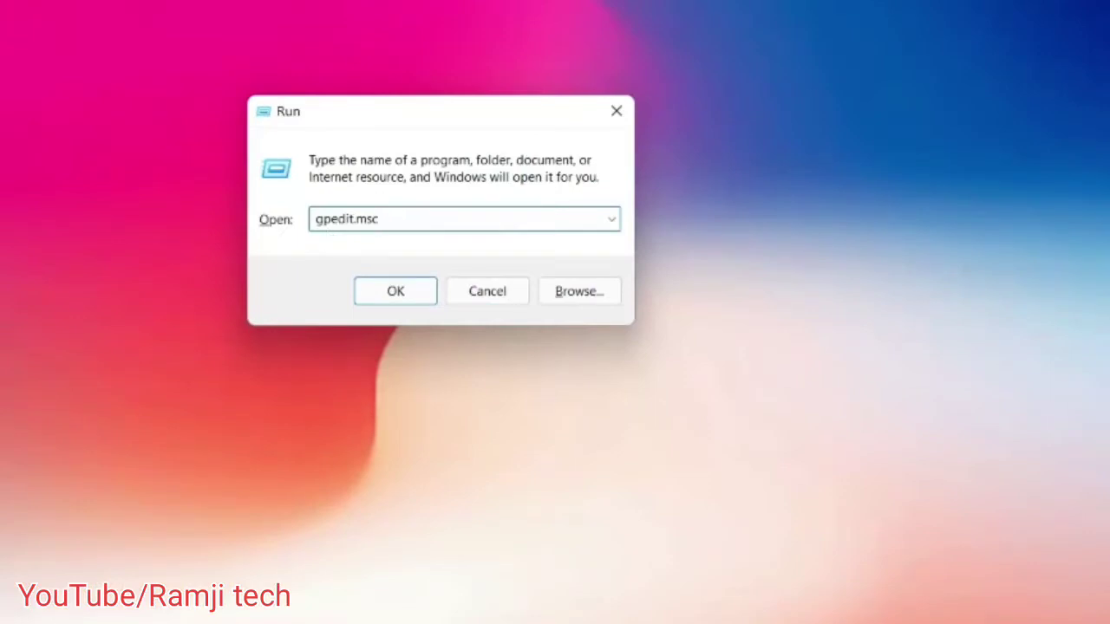
left_click_drag(395, 218, 295, 220)
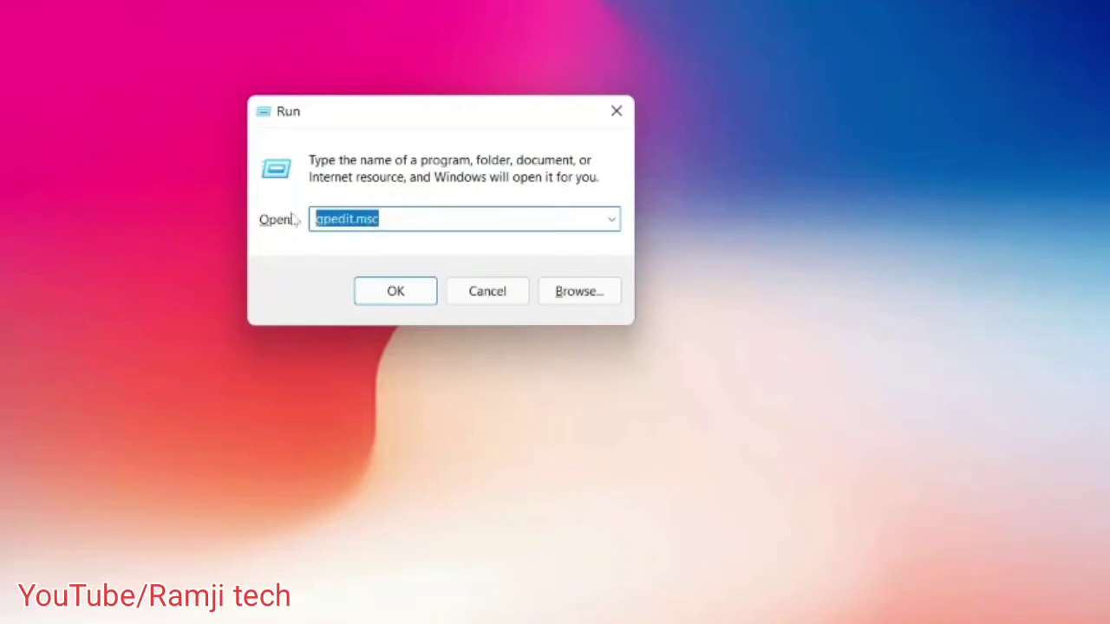
left_click(371, 219)
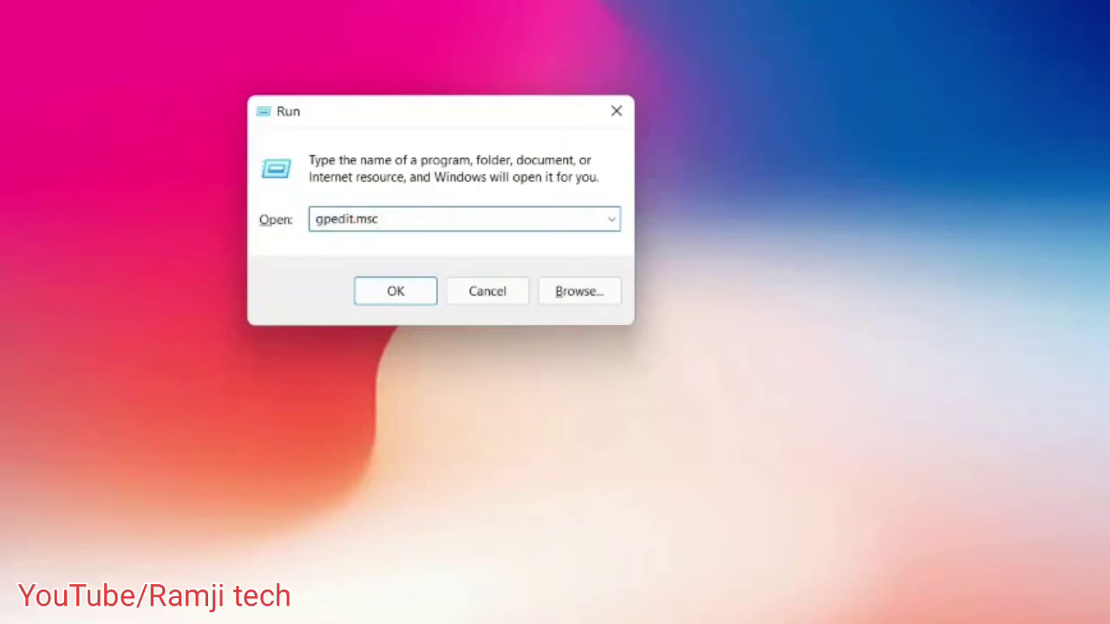
left_click(391, 220)
left_click(415, 289)
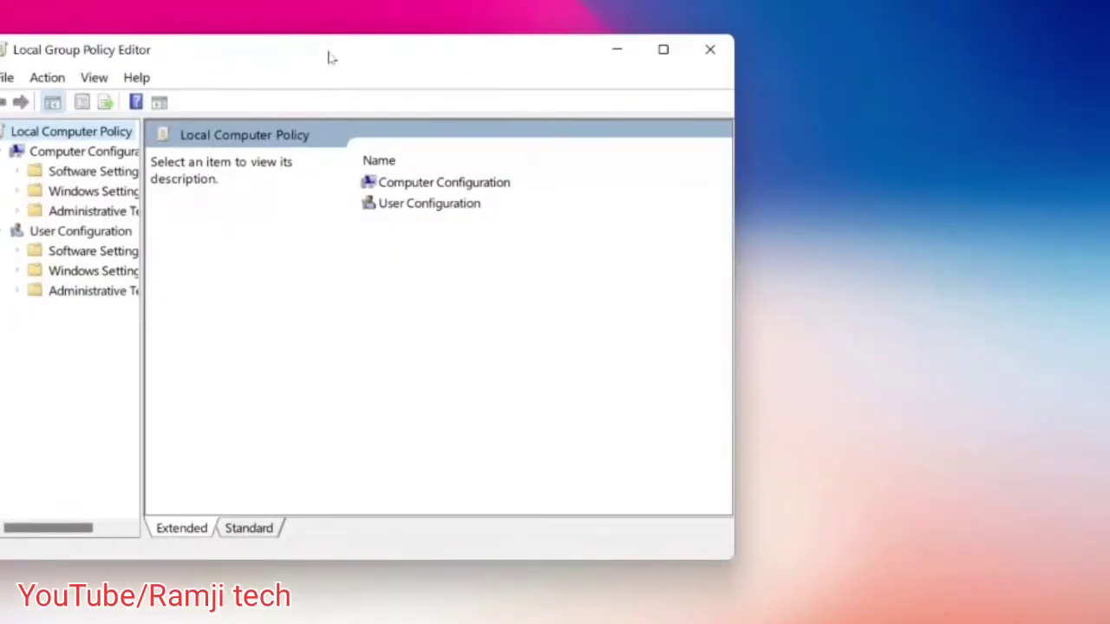
left_click_drag(255, 59, 414, 58)
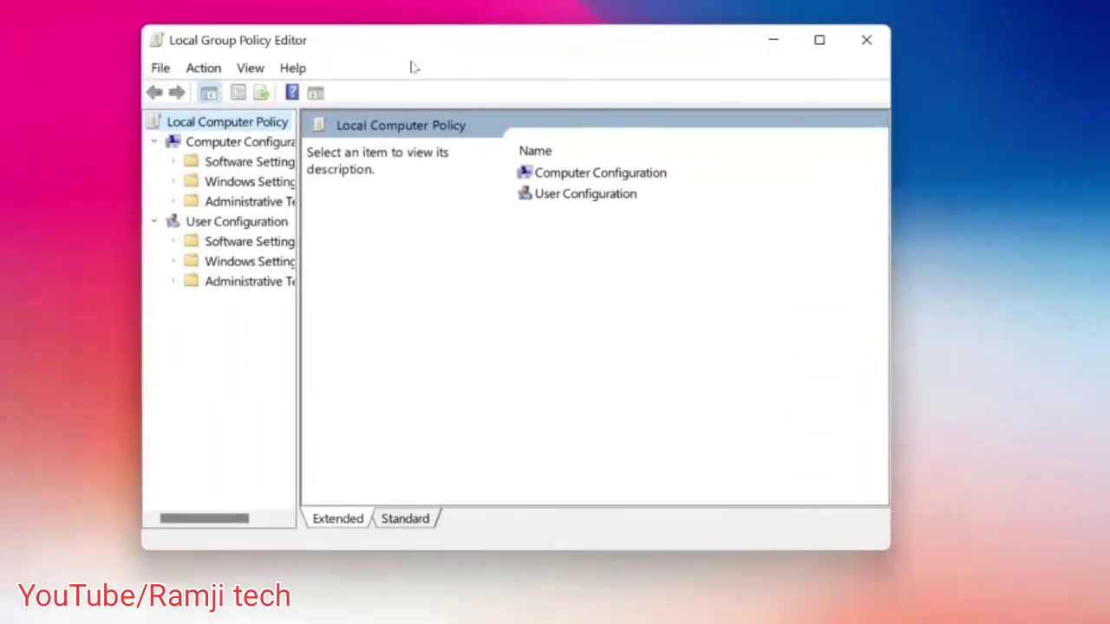
Maximize the editor, widen the policy tree, and open Computer Configuration > Administrative Templates > Windows Components > Data Collection and Preview Builds
left_click(249, 145)
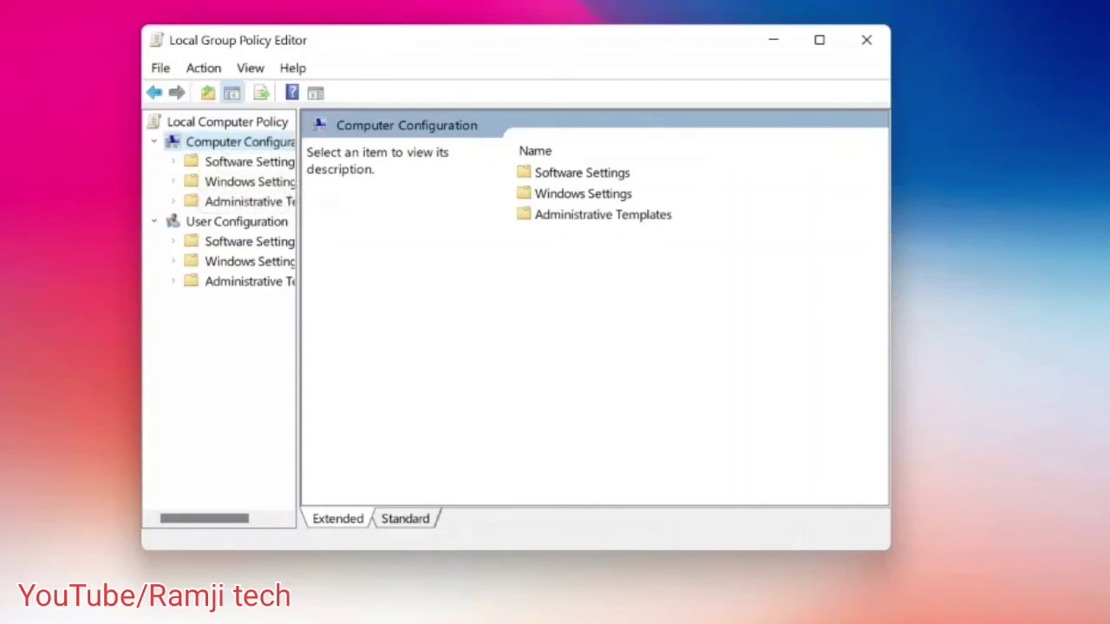
left_click_drag(298, 198, 379, 198)
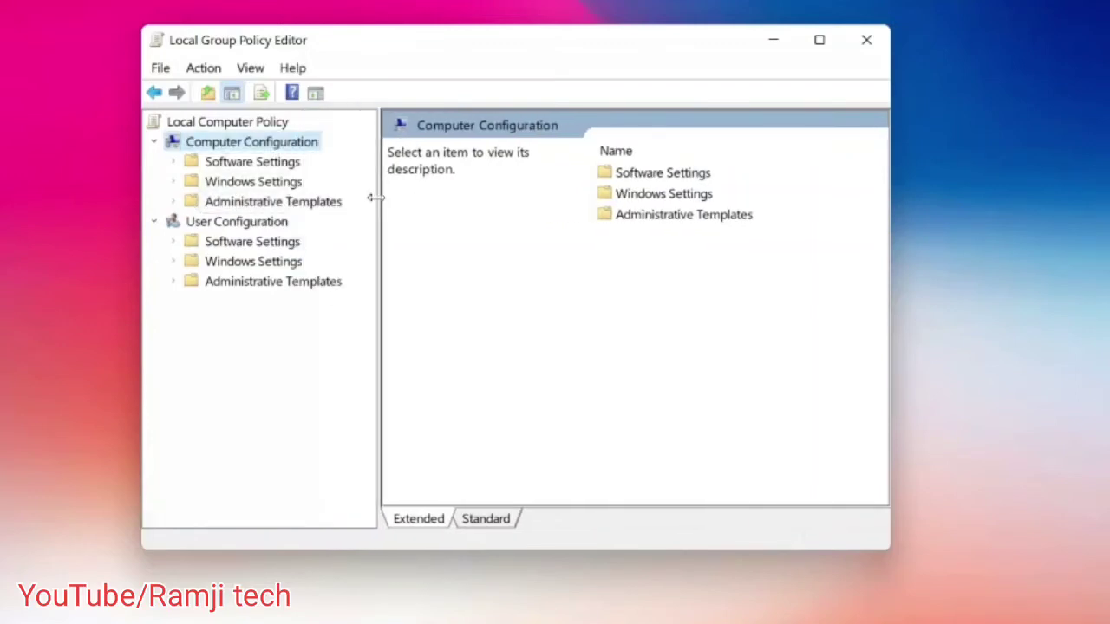
left_click(177, 206)
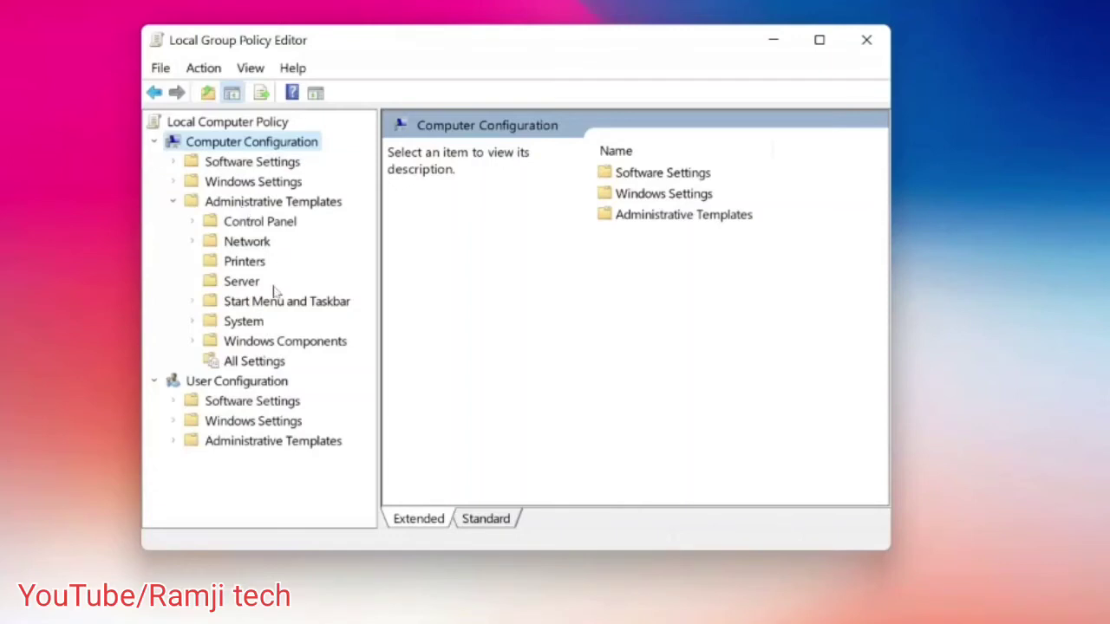
left_click(193, 343)
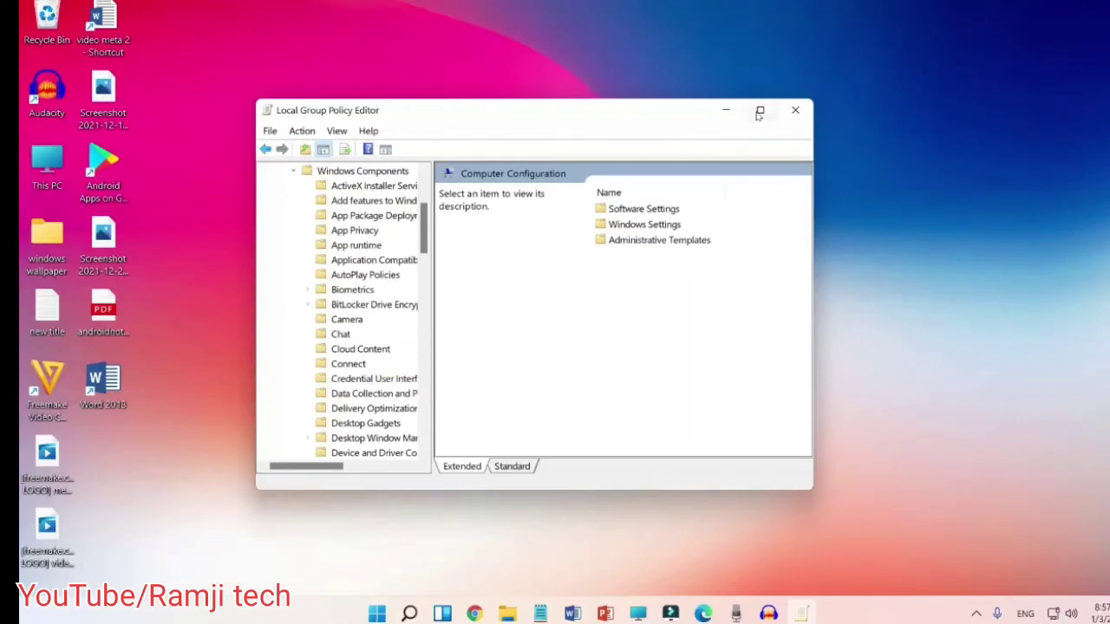
left_click(760, 114)
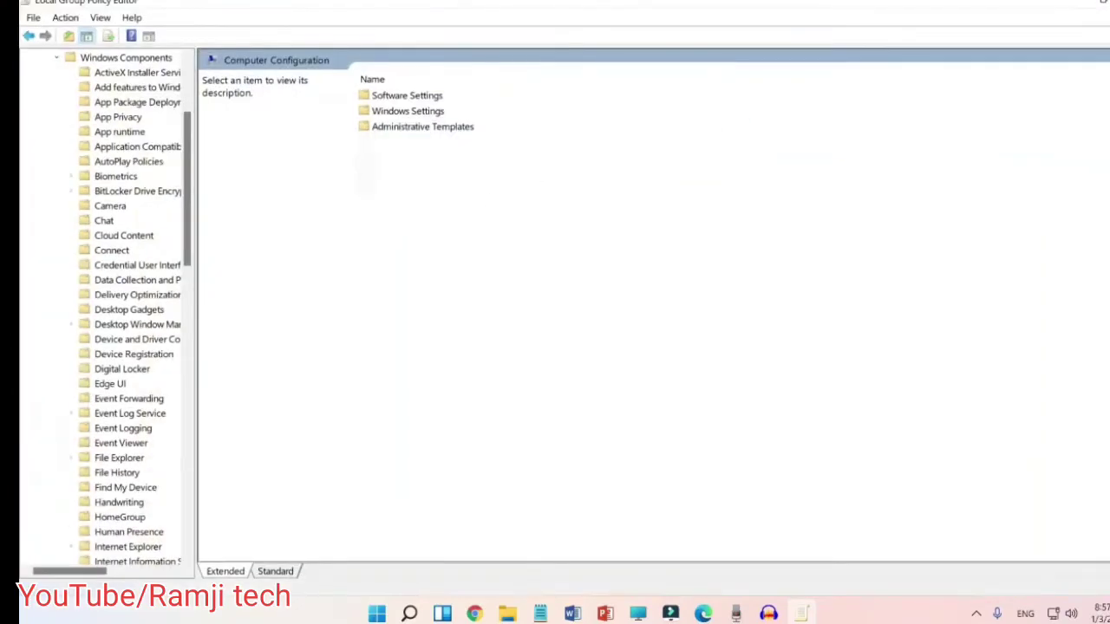
left_click_drag(197, 248, 460, 248)
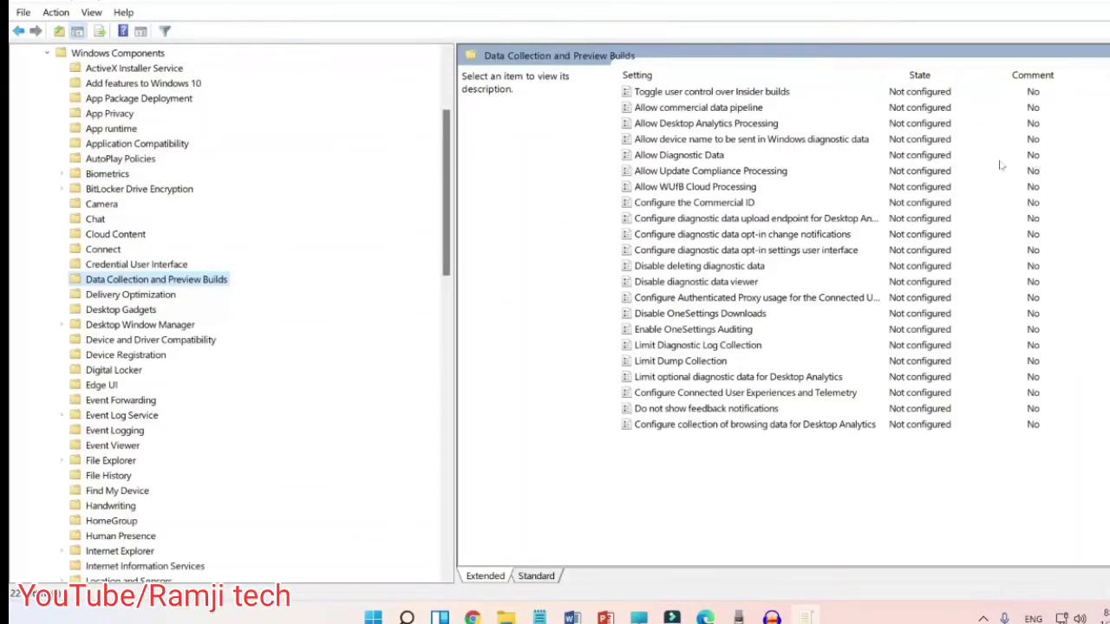
Set the Allow Diagnostic Data policy to Disabled, apply the change, and close its settings window
left_click(727, 154)
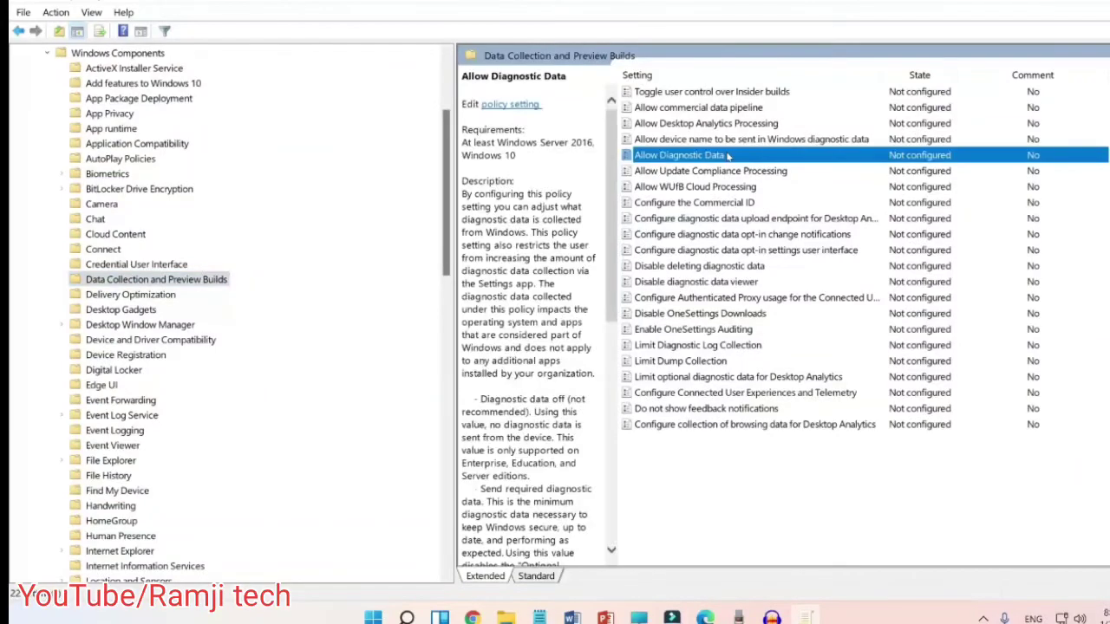
double_click(727, 154)
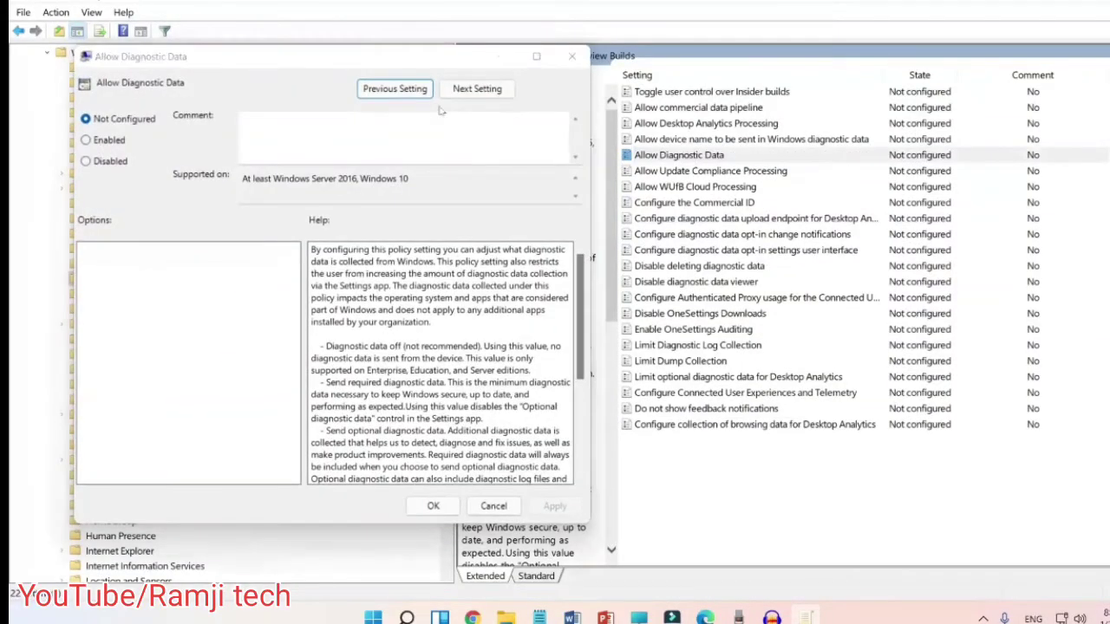
left_click_drag(363, 57, 602, 58)
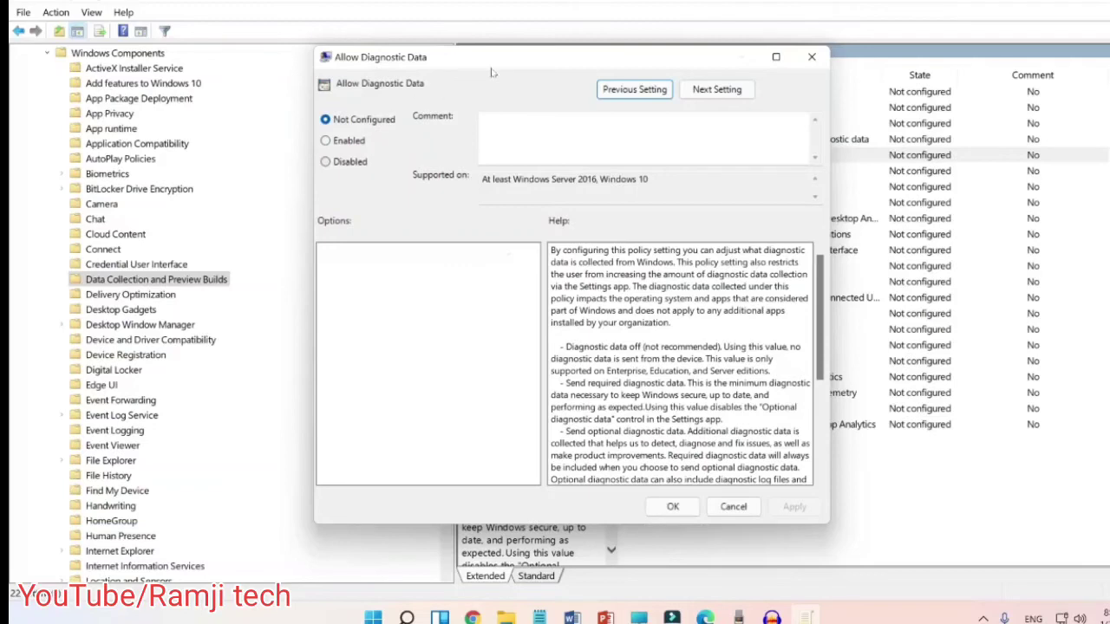
left_click_drag(520, 70, 539, 75)
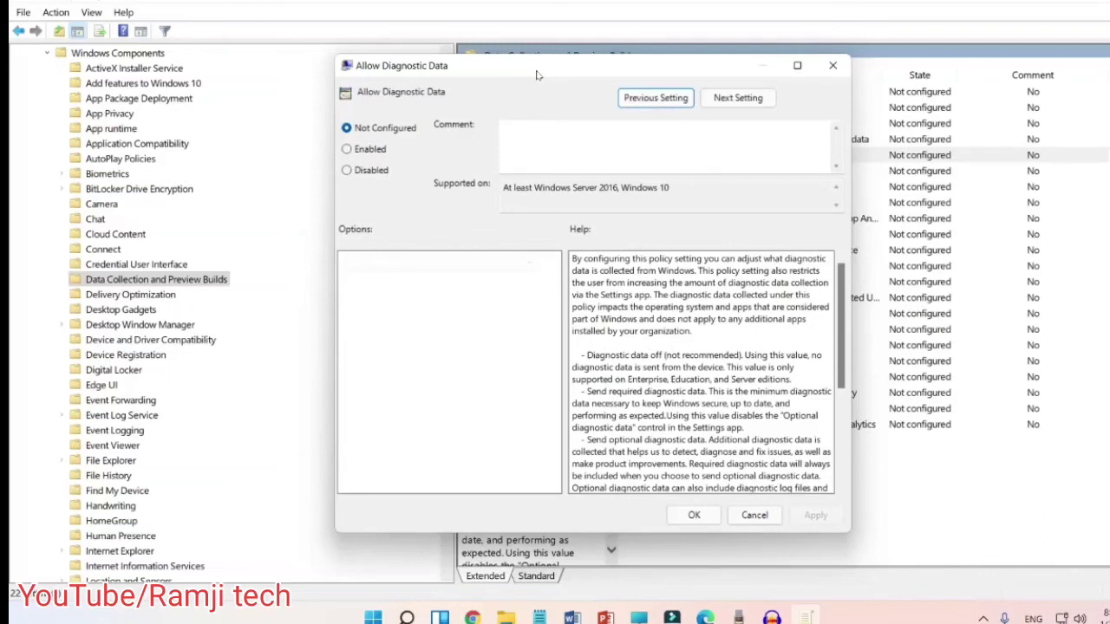
left_click_drag(536, 75, 572, 74)
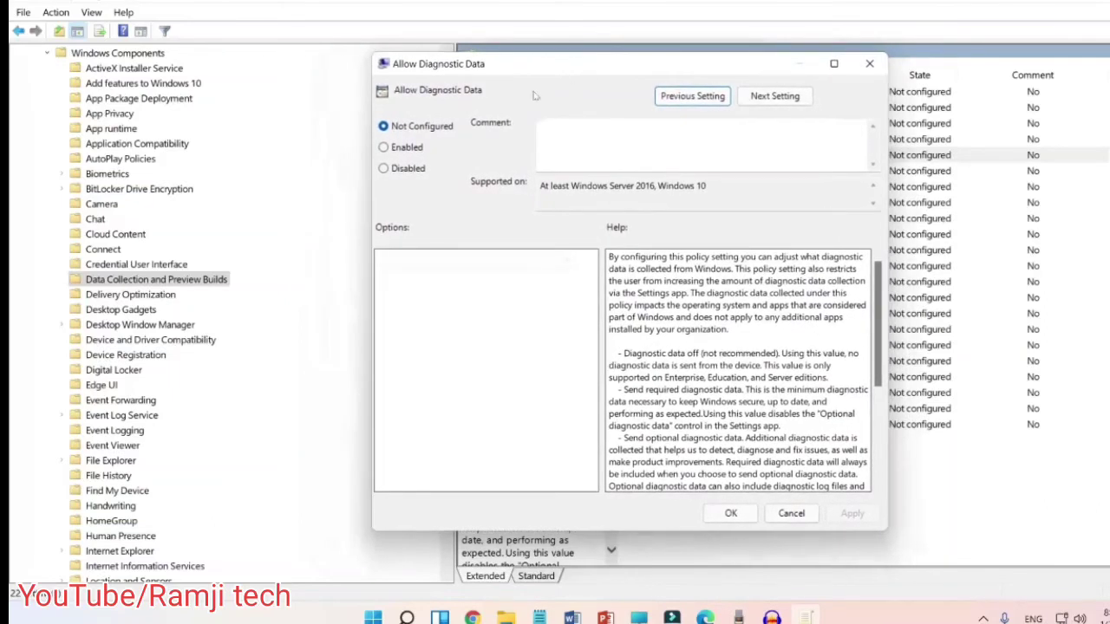
left_click(401, 170)
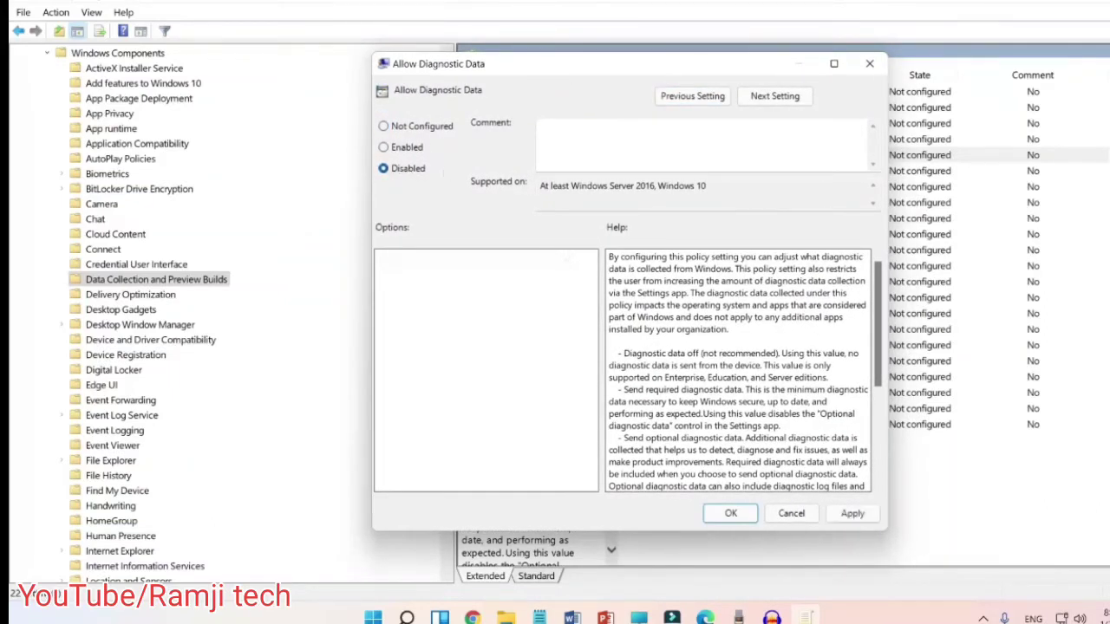
left_click(853, 514)
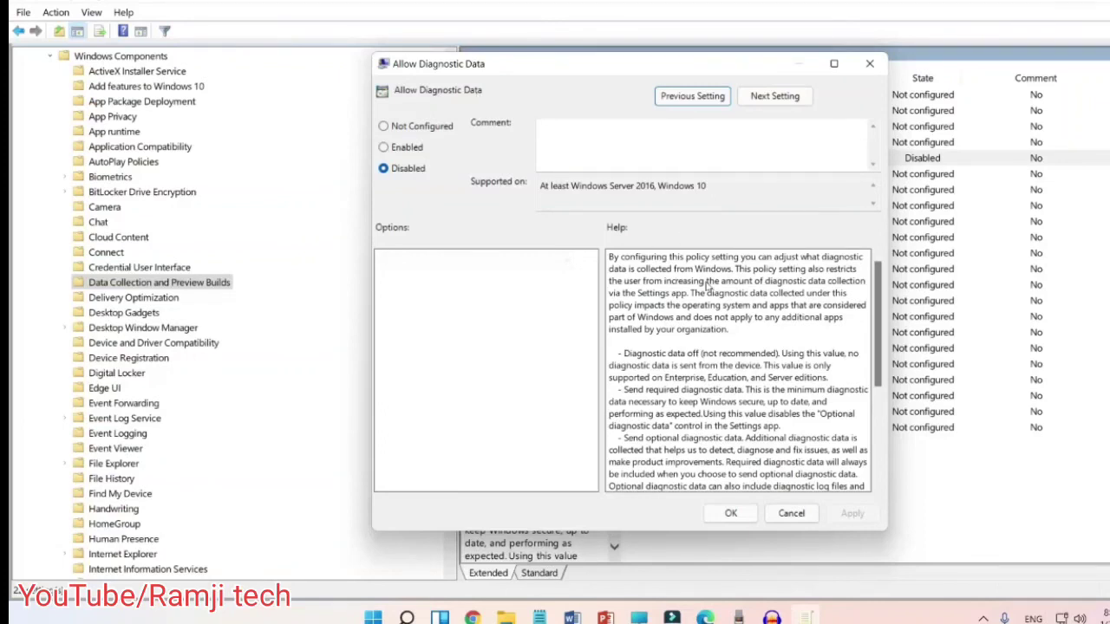
left_click(730, 513)
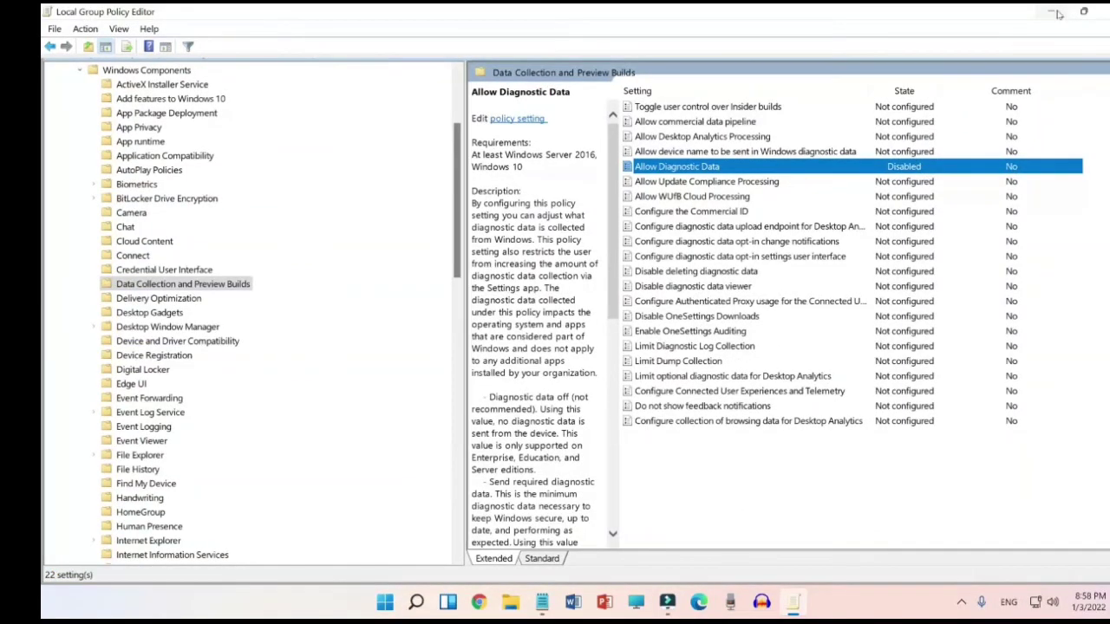
Minimize the Local Group Policy Editor and refresh the desktop
left_click(1056, 13)
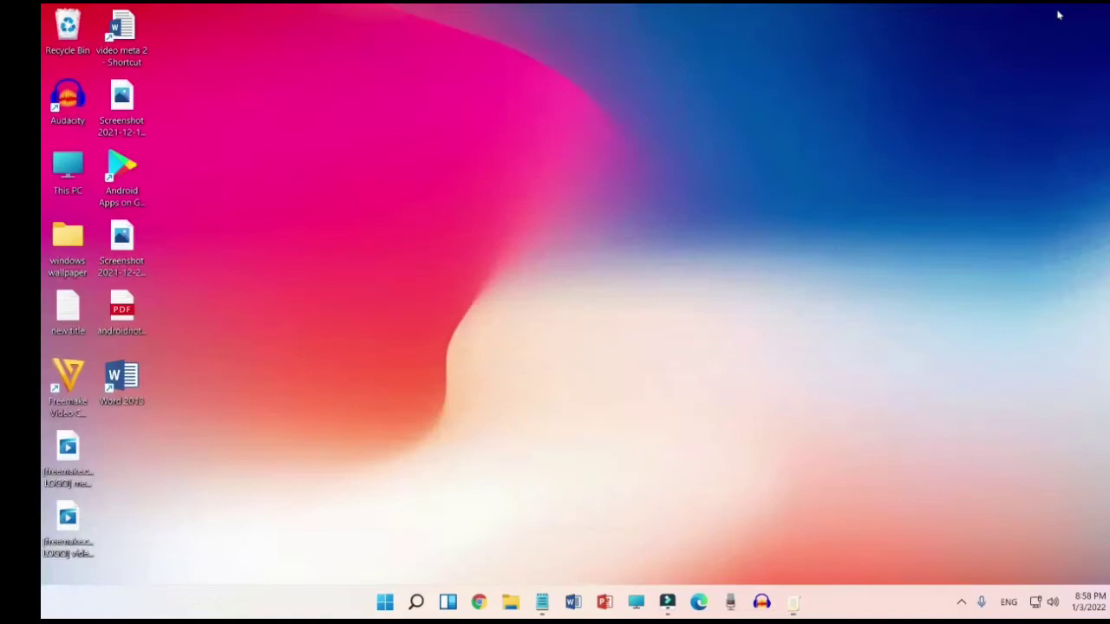
right_click(563, 198)
left_click(646, 271)
Switch to Google Chrome and open the nifty 50 shortcut in a new tab to view the index page
left_click(478, 602)
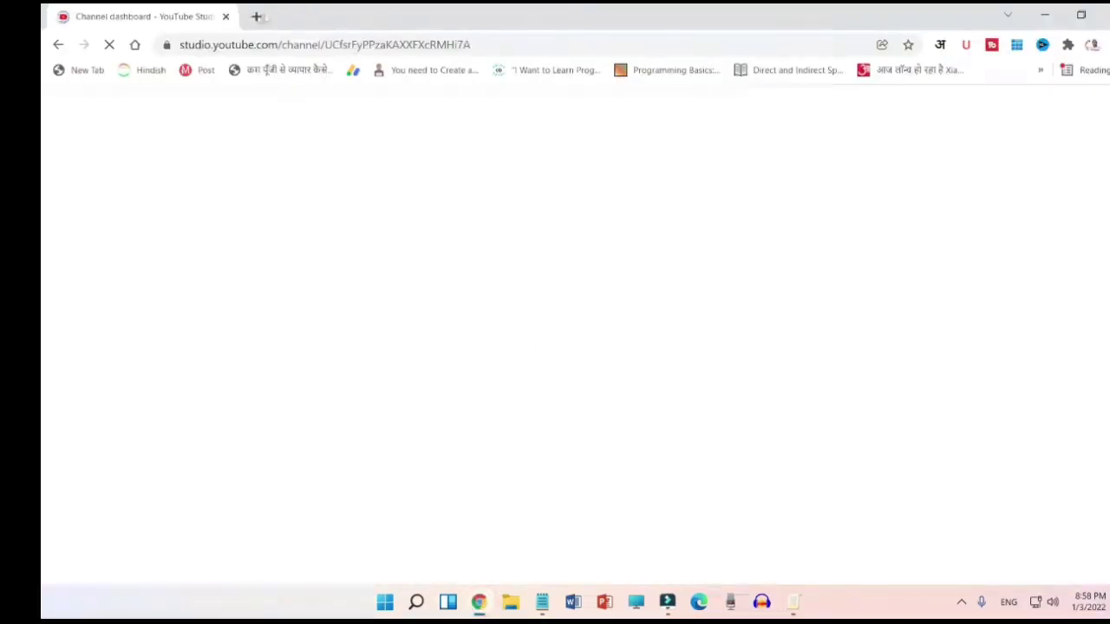
left_click(257, 16)
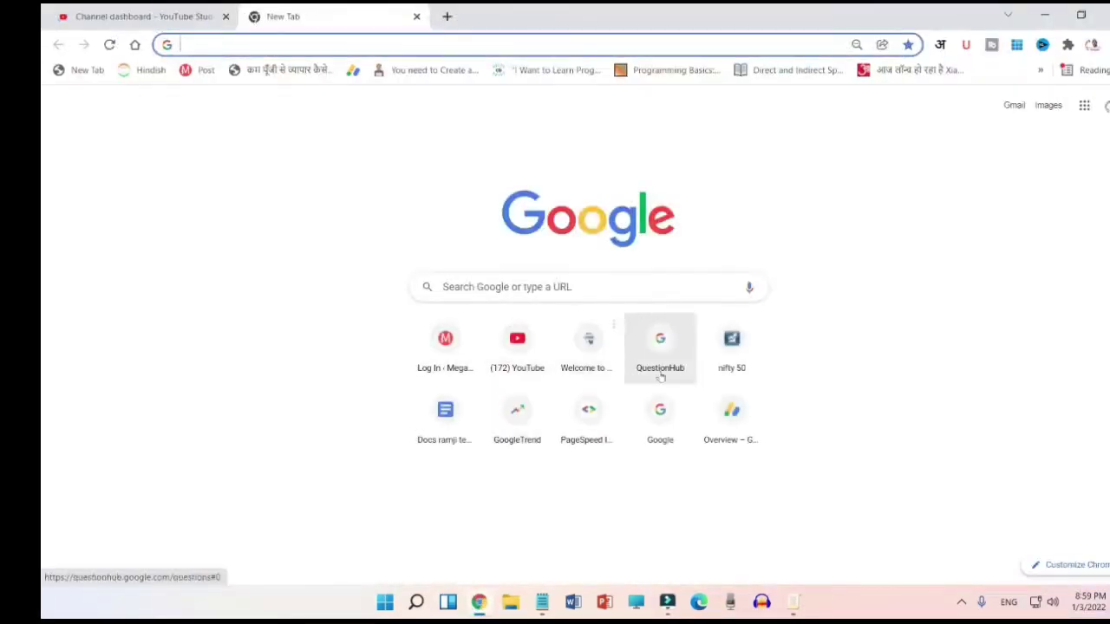
mouse_move(731, 408)
left_mouse_down()
mouse_move(723, 402)
mouse_move(731, 407)
left_mouse_up()
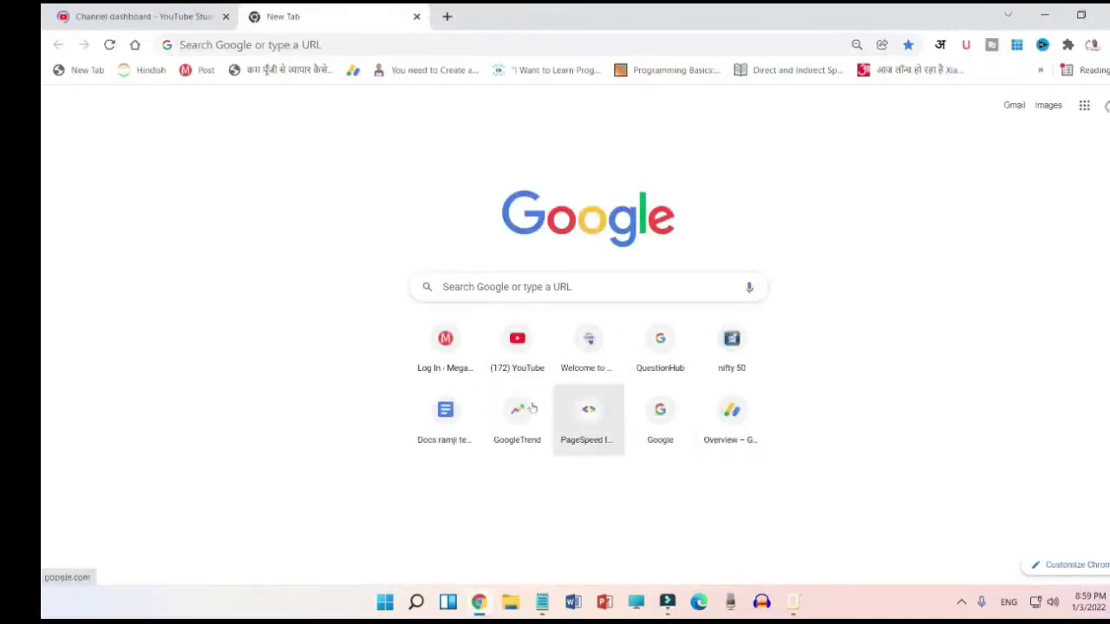
left_click(731, 343)
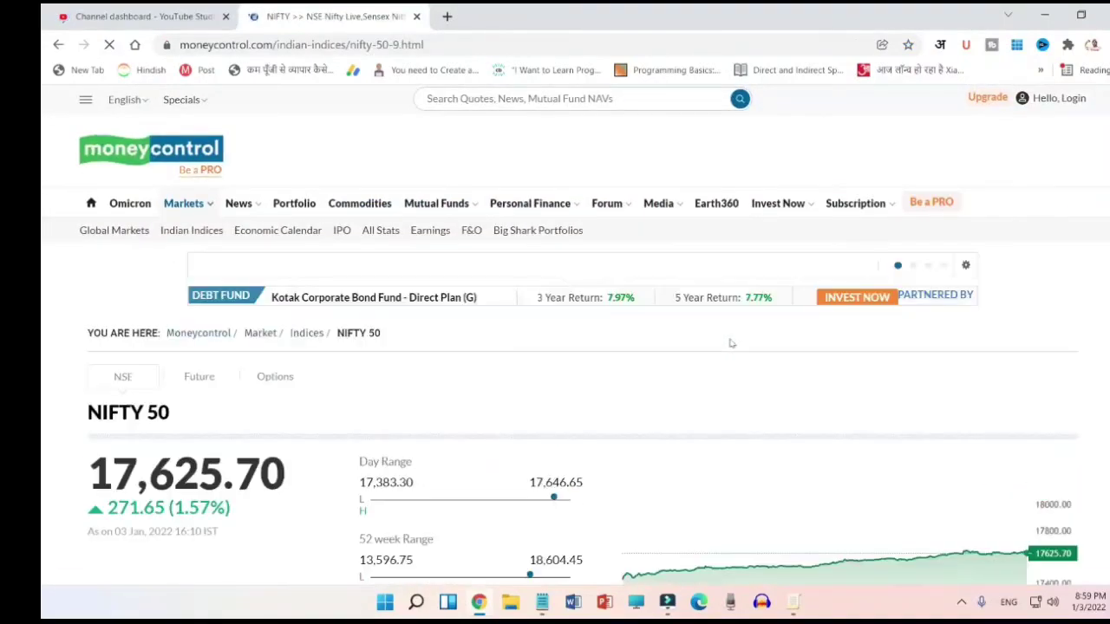
scroll(961, 170, "down", 1)
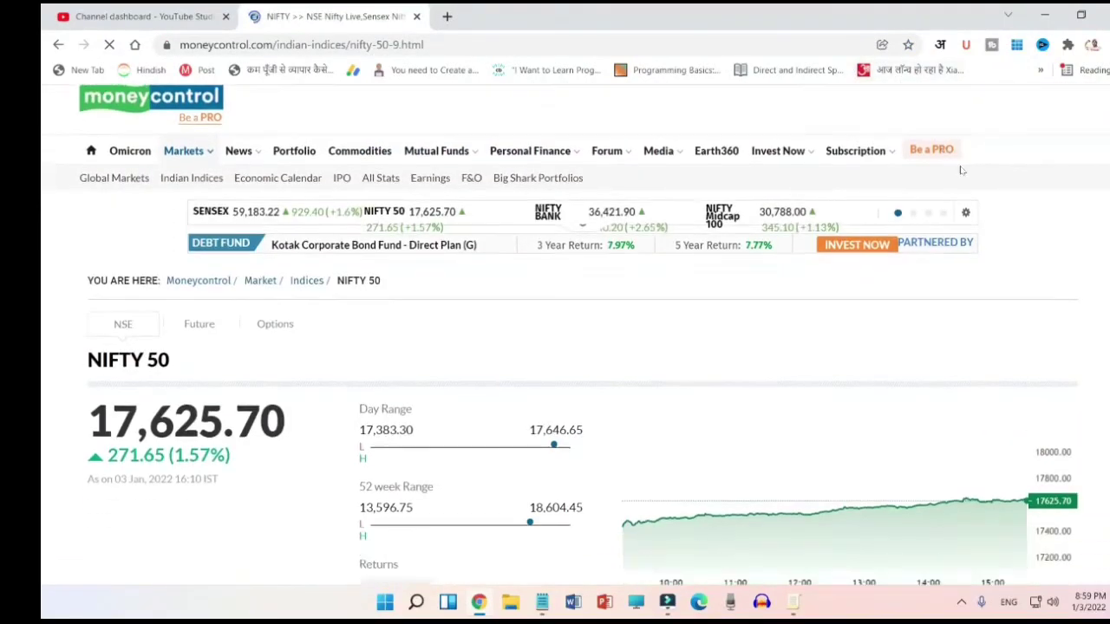